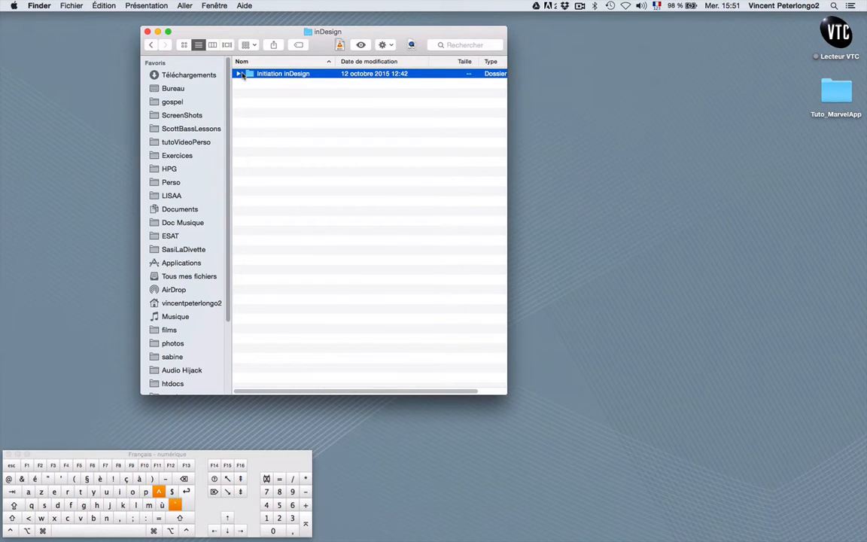
- Expand the Initiation inDesign folder and preview canard.psd, chaton.jpg and texte.doc
click(238, 74)
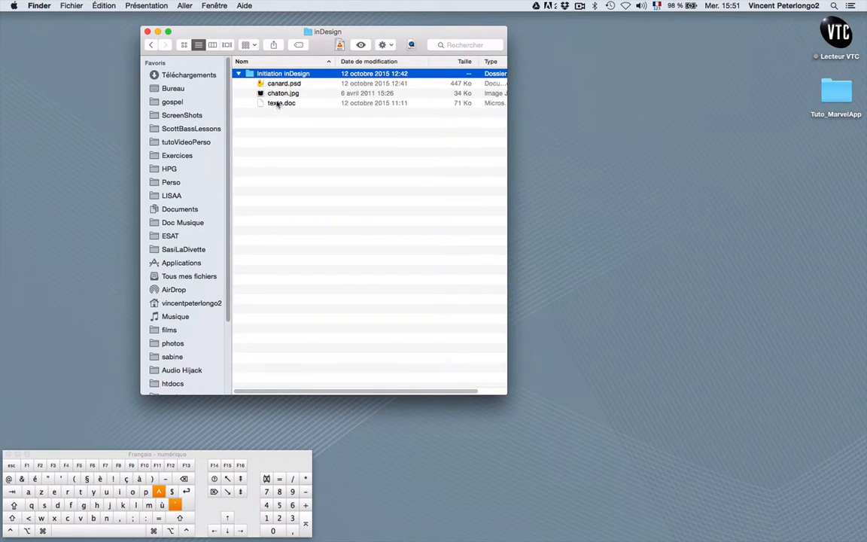
click(261, 84)
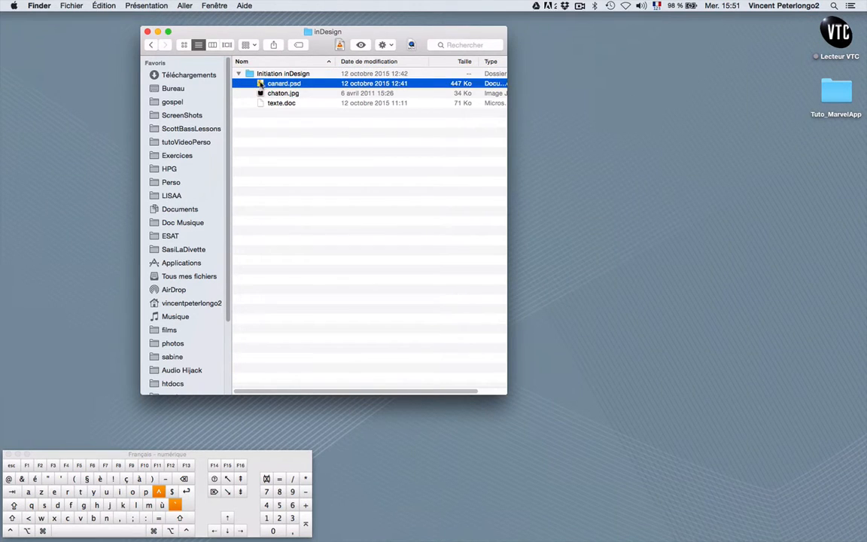
key(space)
click(261, 93)
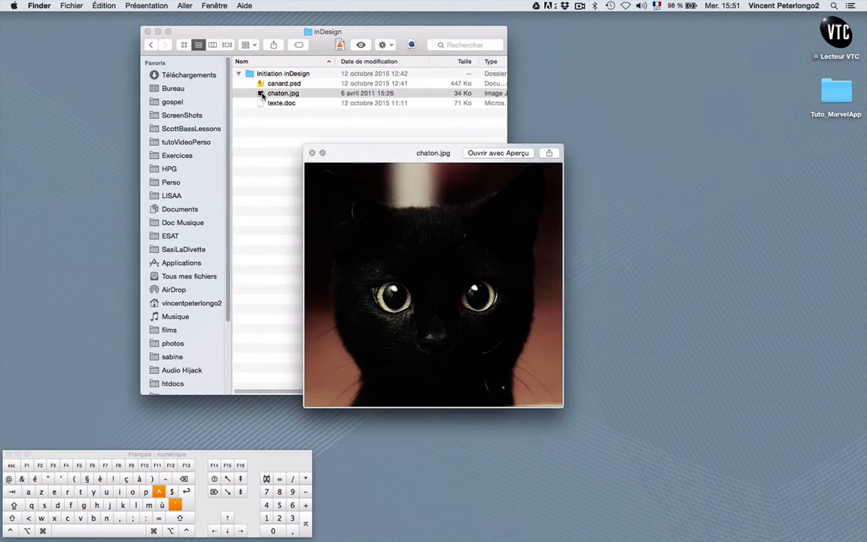
key(space)
click(261, 103)
key(space)
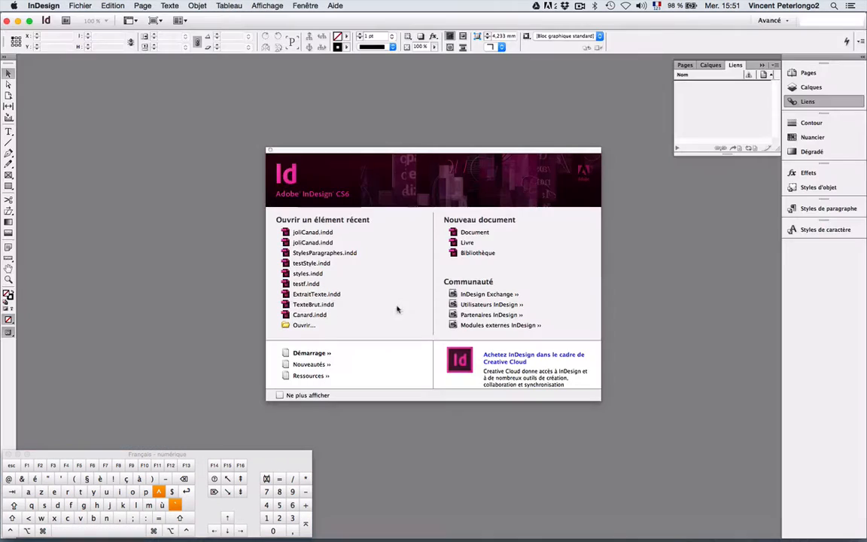
- In InDesign, create a one-page A4 portrait document in Impression mode with facing pages, two columns and 12,7 mm margins
click(81, 5)
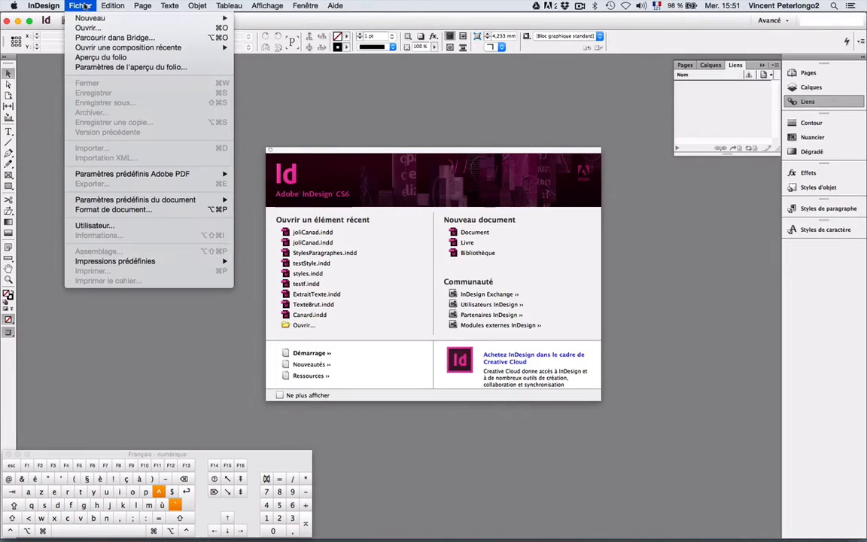
mouse_move(123, 21)
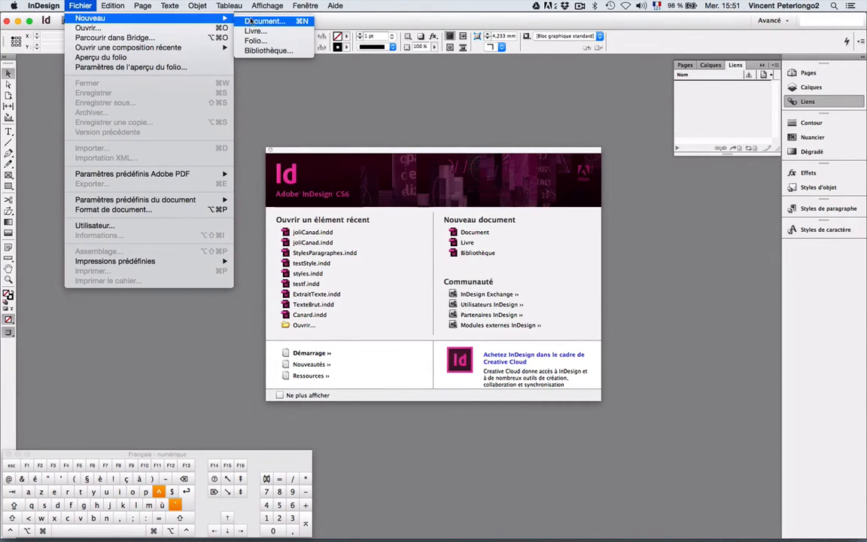
click(256, 21)
click(388, 215)
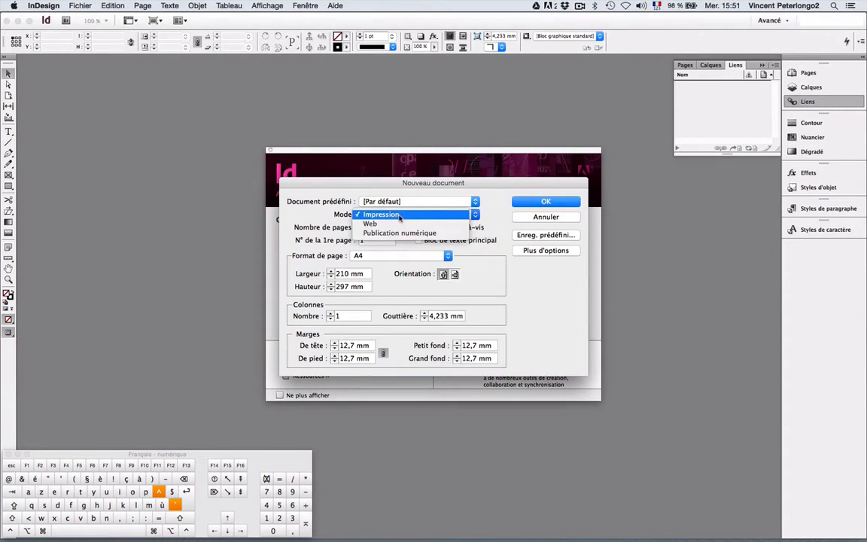
click(395, 216)
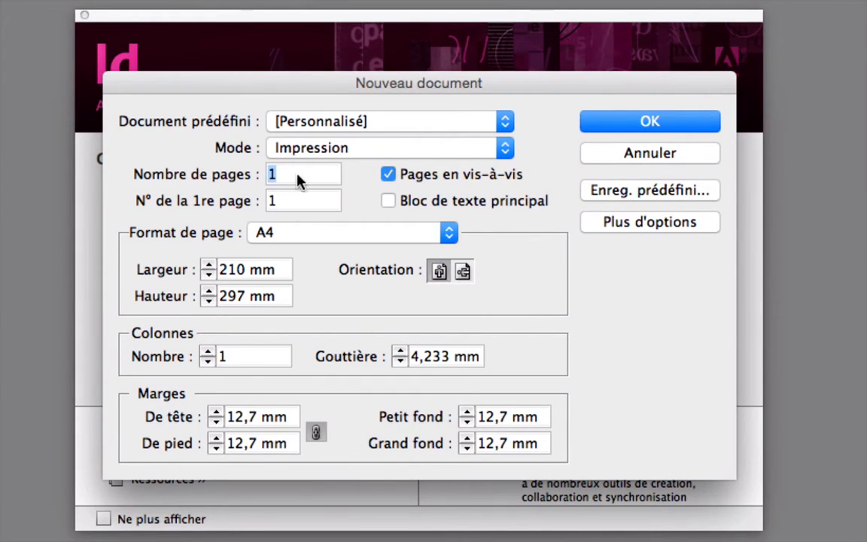
click(320, 233)
click(319, 234)
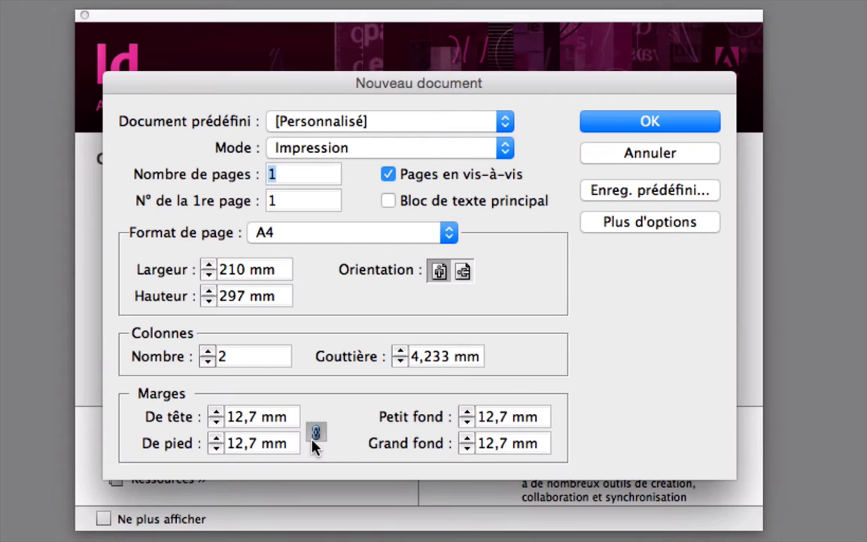
click(388, 175)
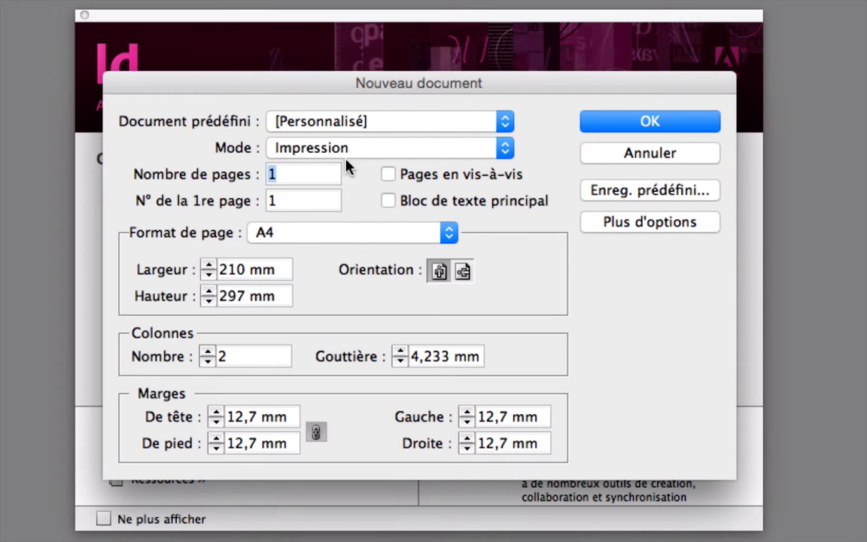
click(389, 174)
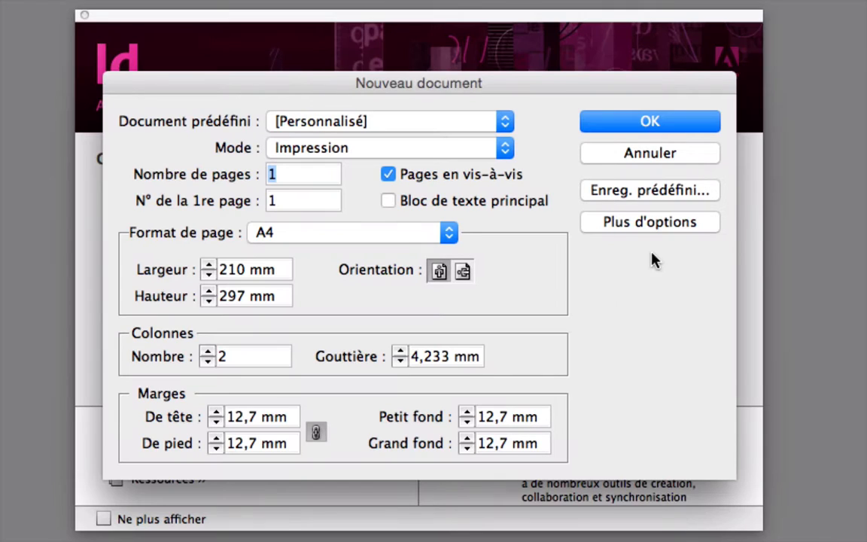
click(666, 123)
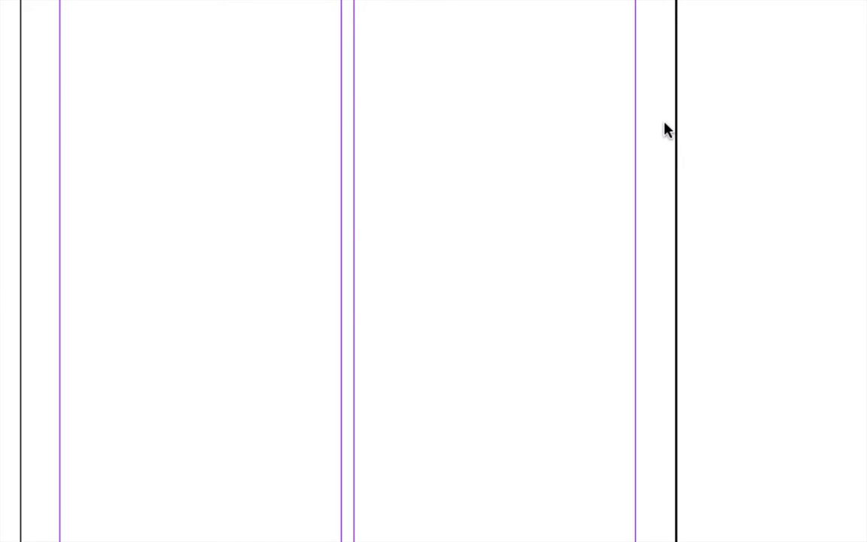
- Reset the Avancé workspace to its default layout
click(306, 6)
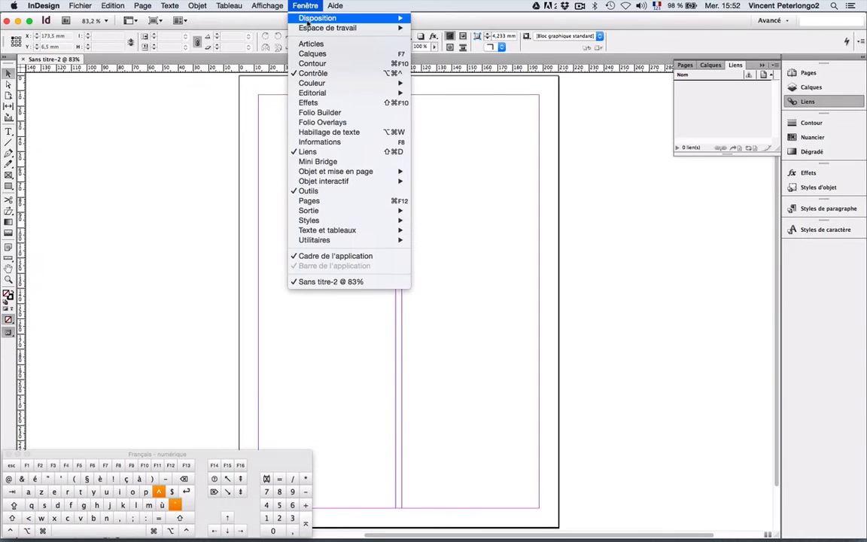
mouse_move(308, 29)
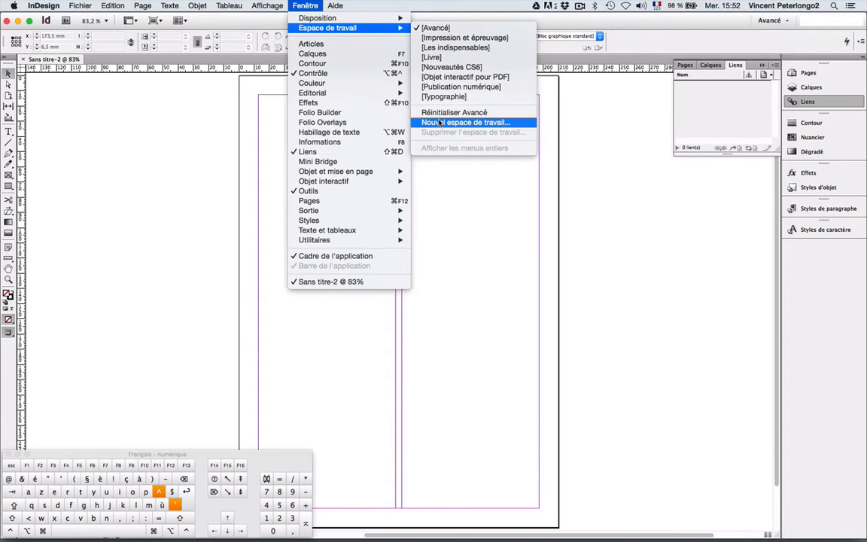
click(440, 113)
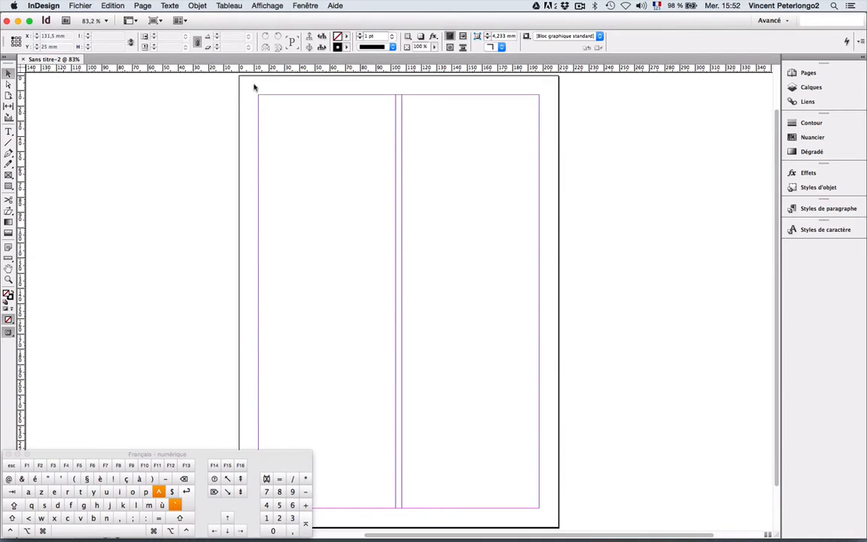
- Open the A-Gabarit master spread and draw a text frame about 184,6 by 32 mm between the left page's side margins
click(791, 74)
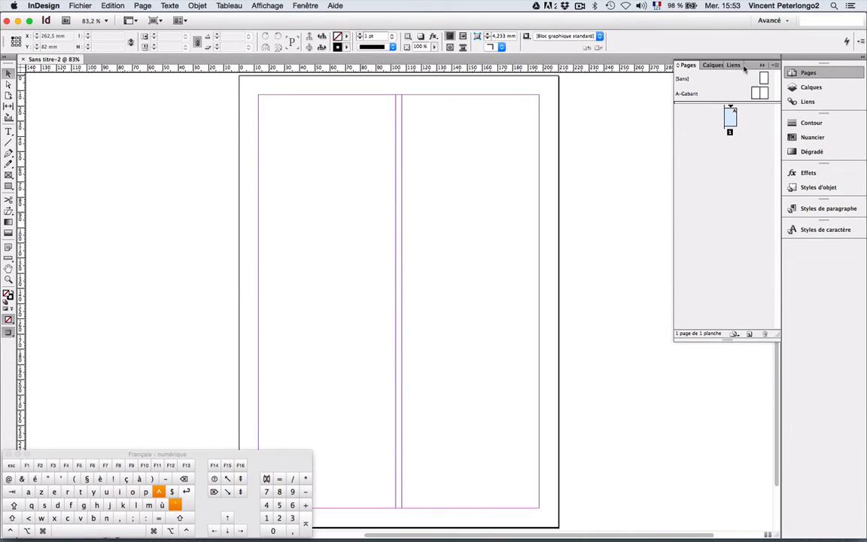
double_click(687, 94)
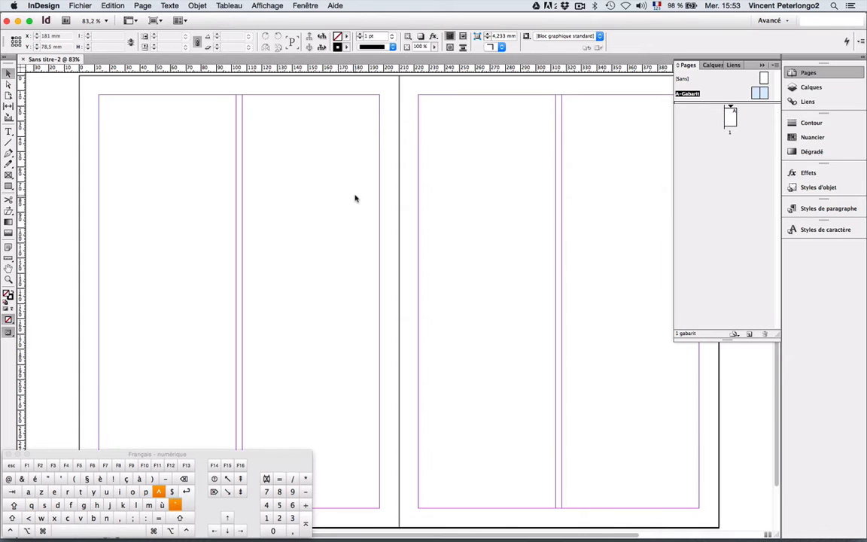
click(9, 131)
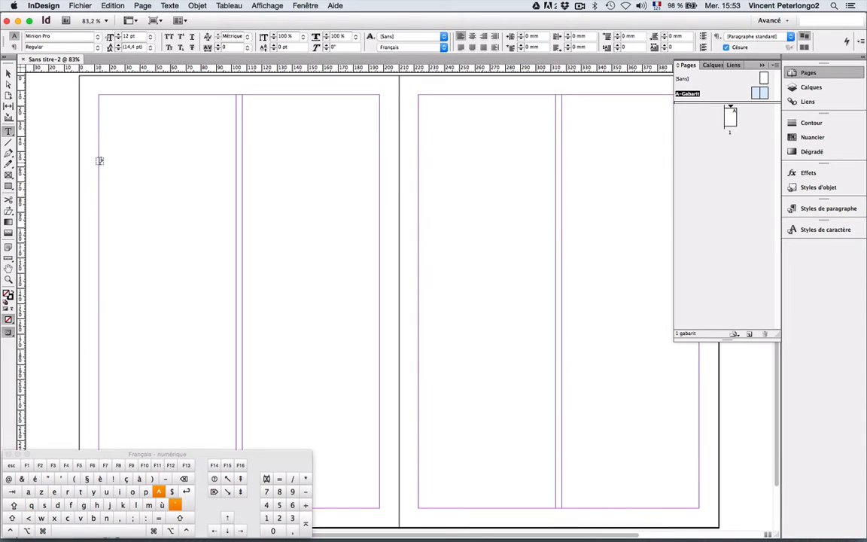
drag(98, 160, 378, 214)
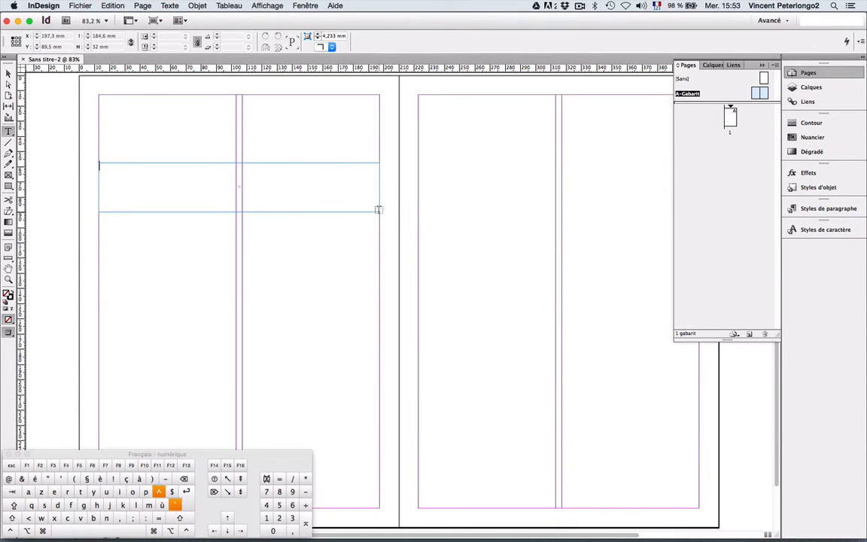
- Enter "Joli Canard -" followed by the current page number marker in the text frame, and centre the line
key(super+1)
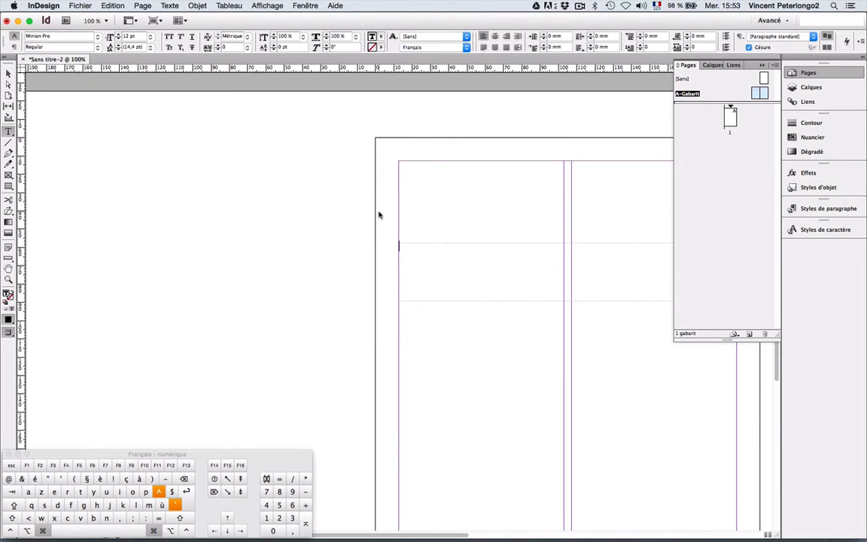
key(super+equal)
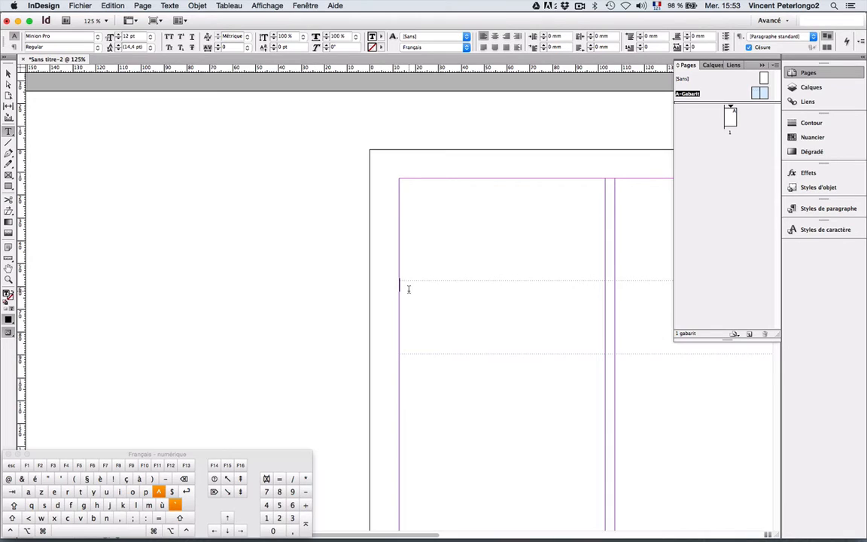
text(Joli Canard -)
right_click(452, 287)
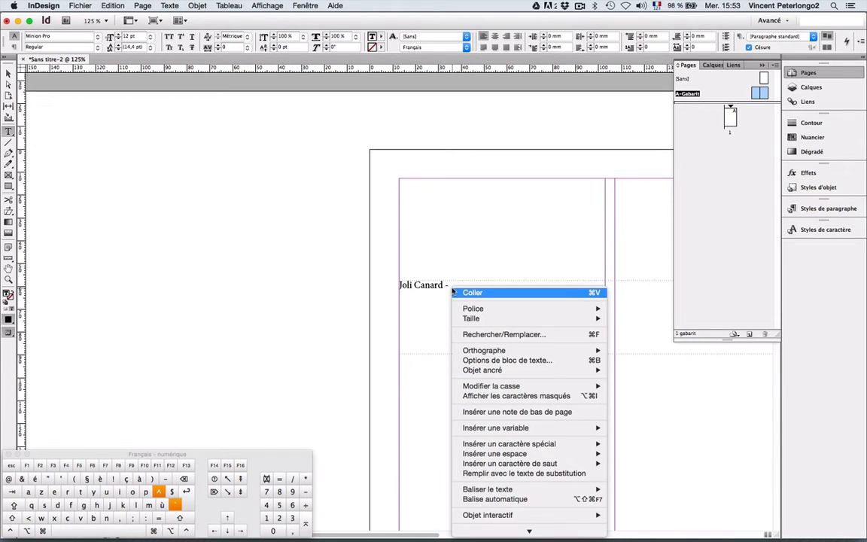
mouse_move(542, 446)
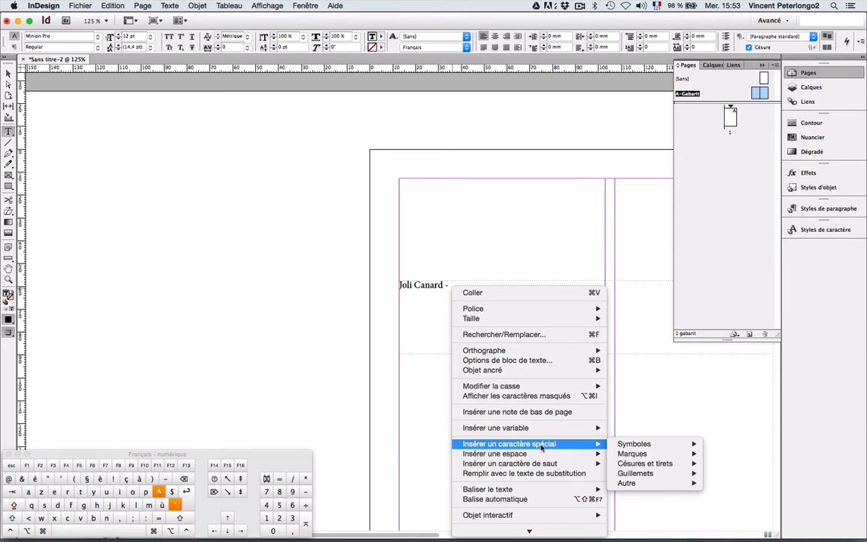
mouse_move(640, 455)
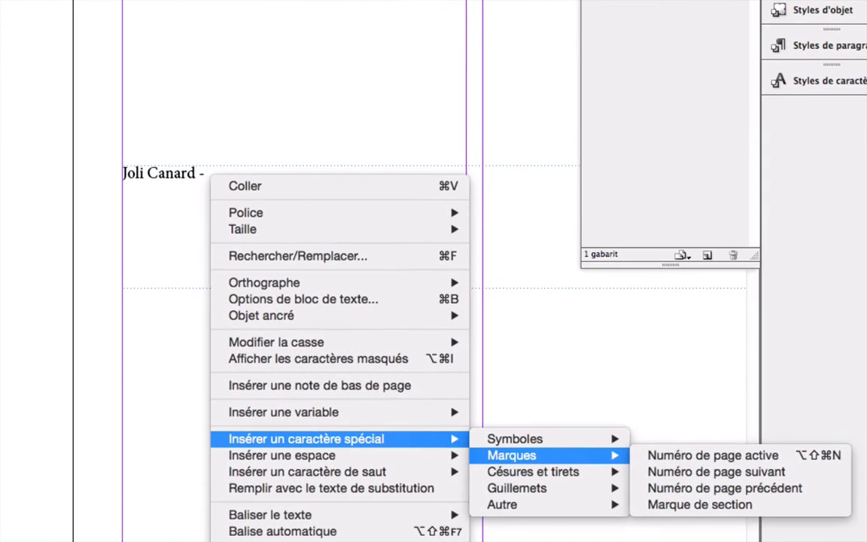
click(791, 460)
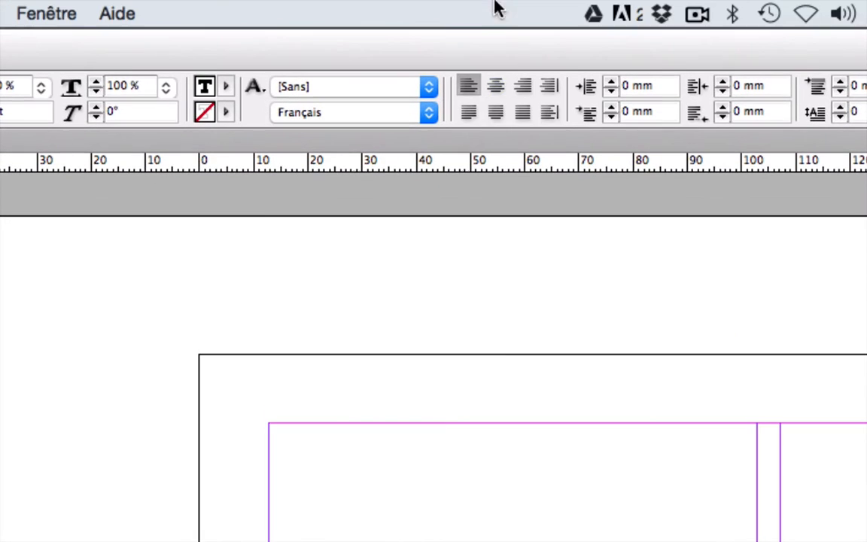
click(496, 89)
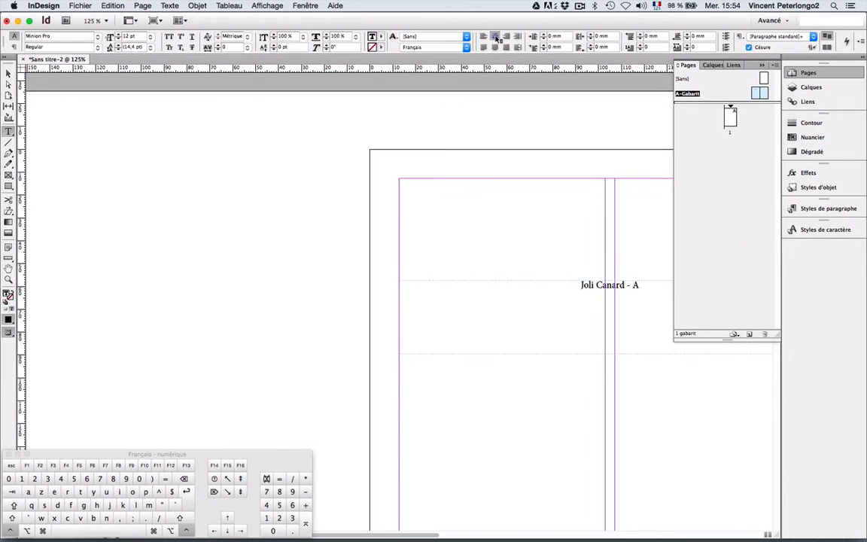
- Shrink the text frame's height to fit its line and move it just below the left master page's bottom margin
click(267, 6)
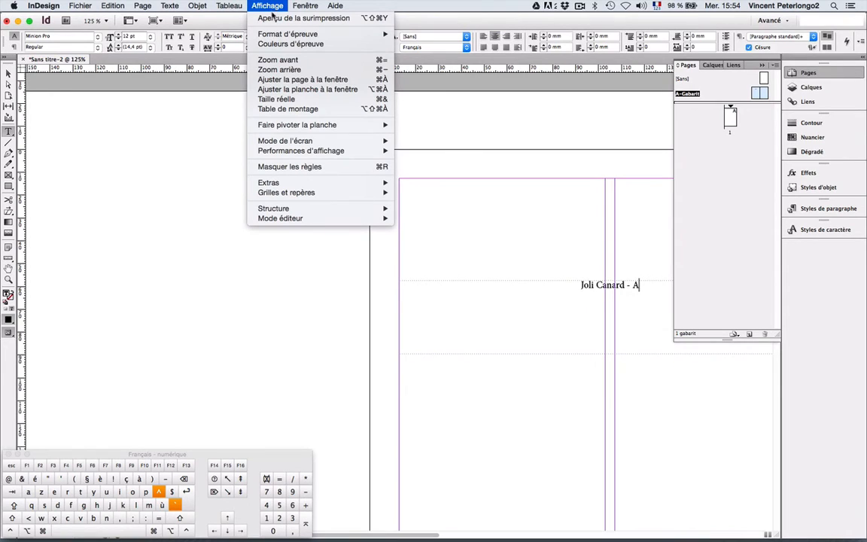
click(280, 80)
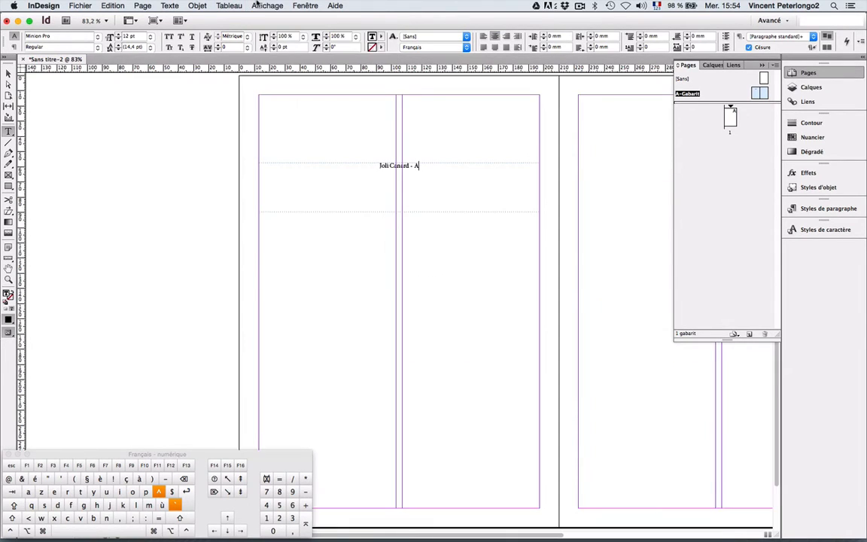
click(256, 4)
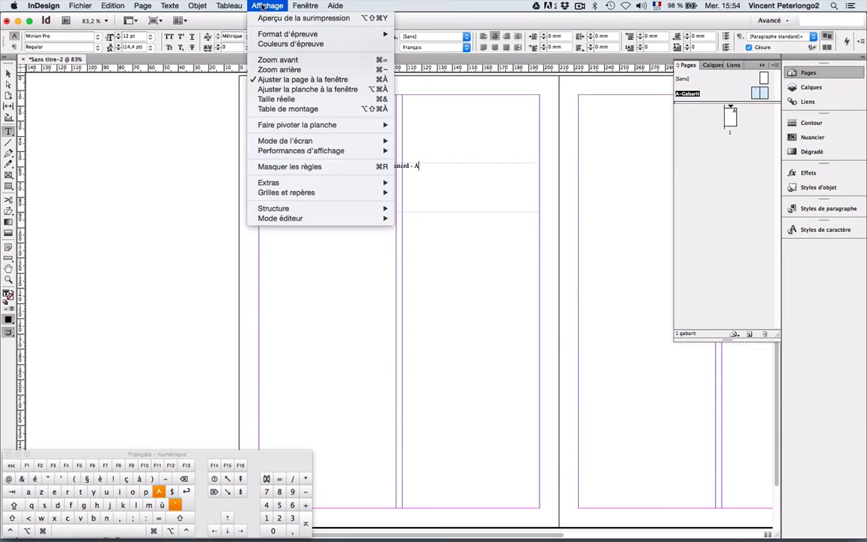
click(279, 89)
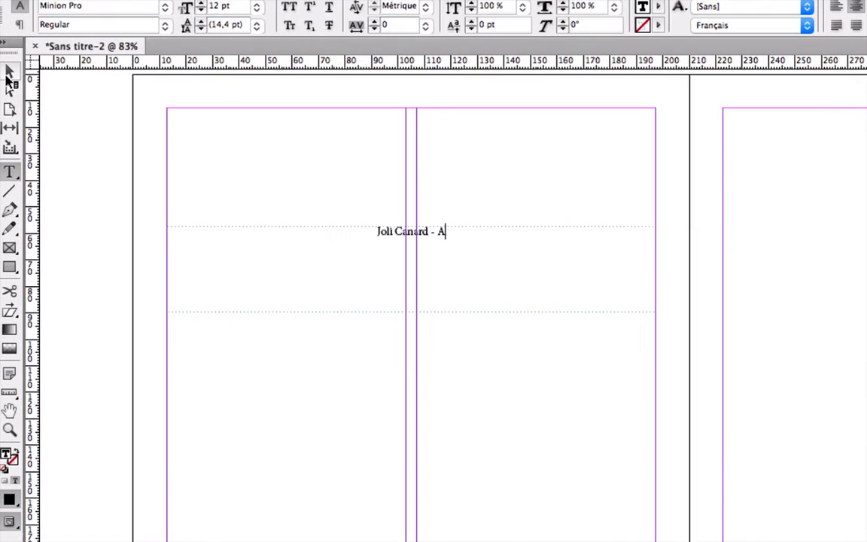
click(9, 73)
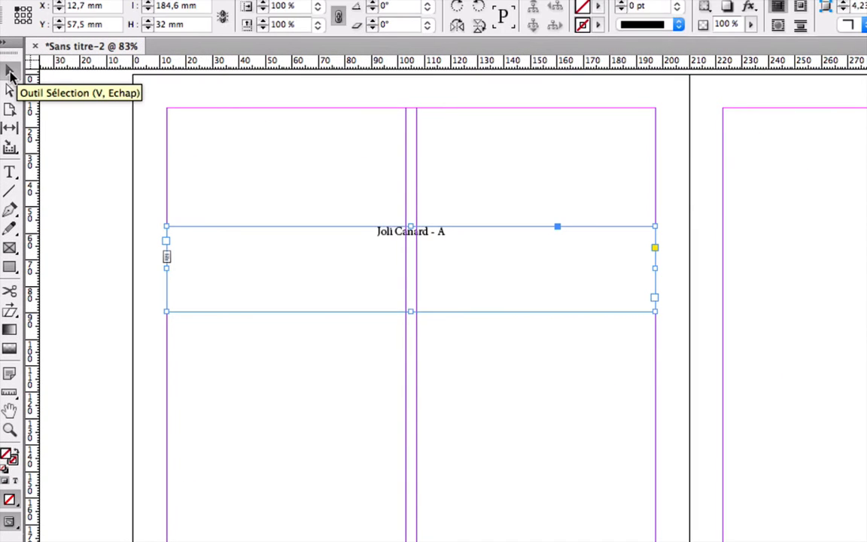
mouse_move(410, 311)
mouse_down()
mouse_move(409, 257)
mouse_move(408, 329)
mouse_up()
double_click(409, 329)
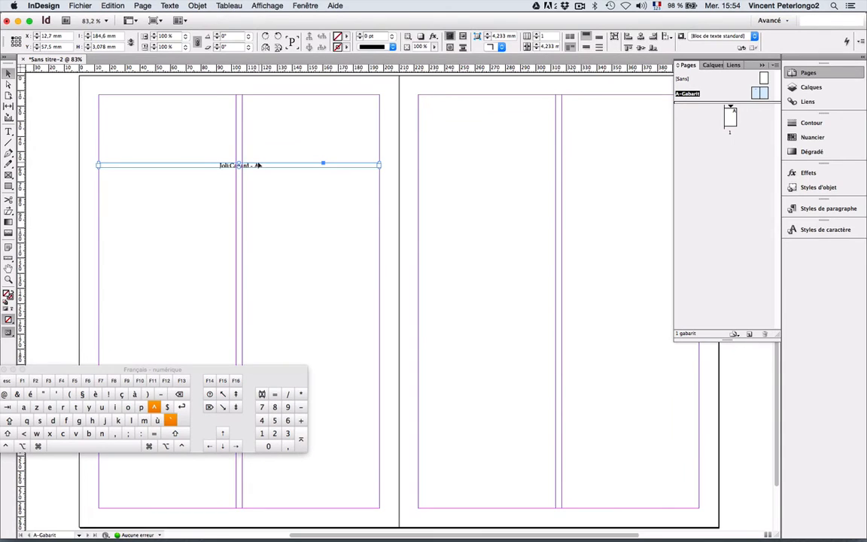
drag(256, 164, 257, 513)
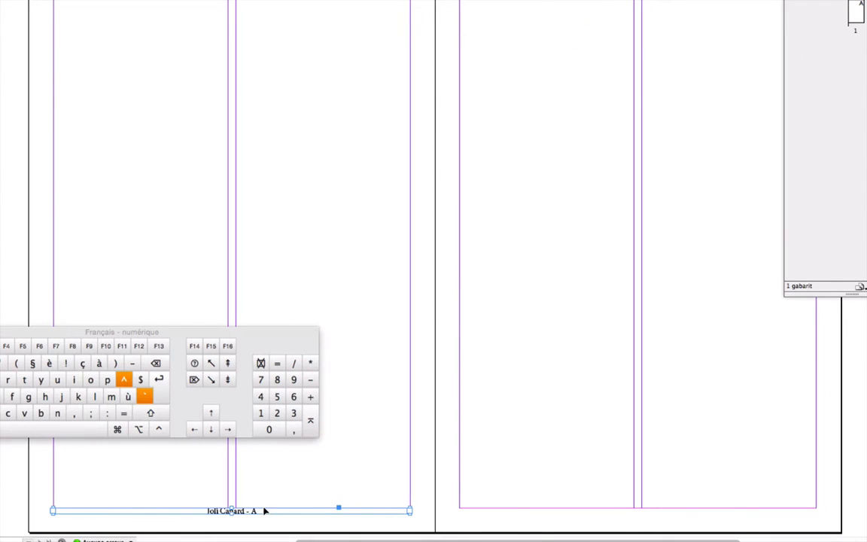
- Duplicate the footer text frame horizontally onto the right master page, aligned between its side margins
key(ctrl+shift)
key(alt)
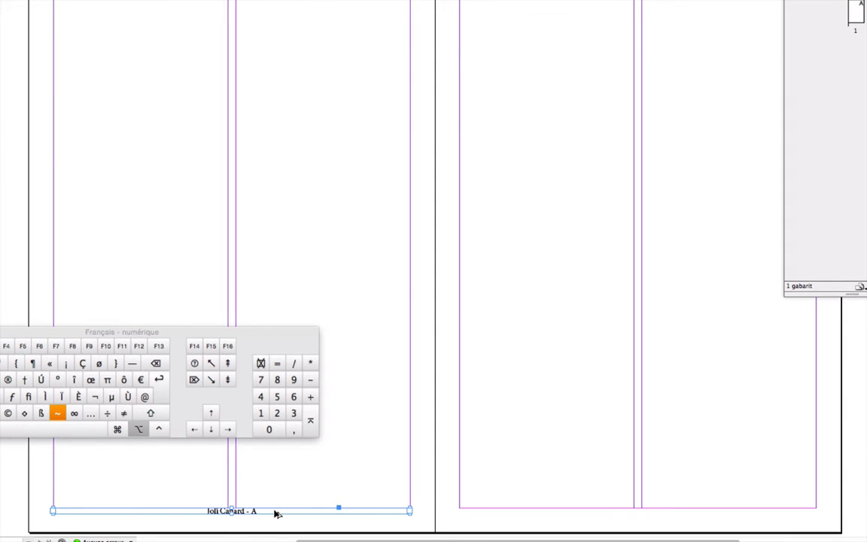
drag(275, 513, 682, 510)
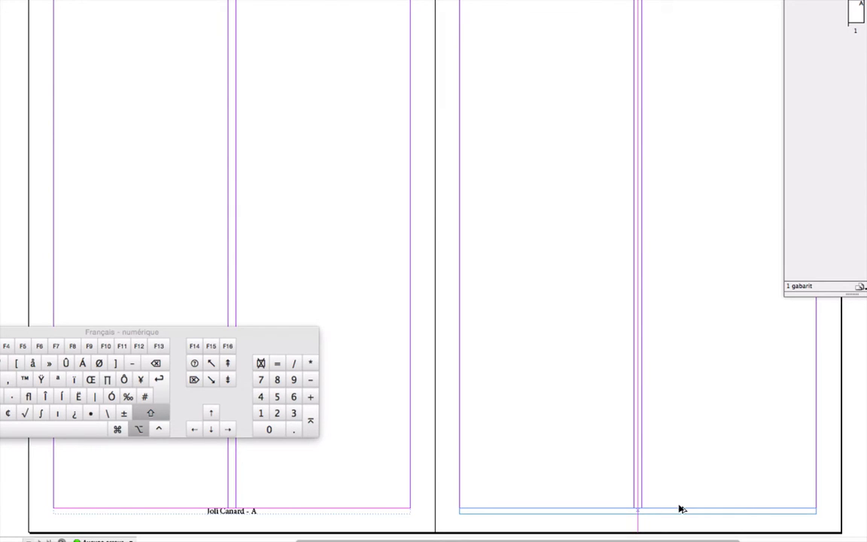
- Select the footer text frames on both A-Gabarit master pages and nudge them slightly down together, away from the bottom margin
click(661, 421)
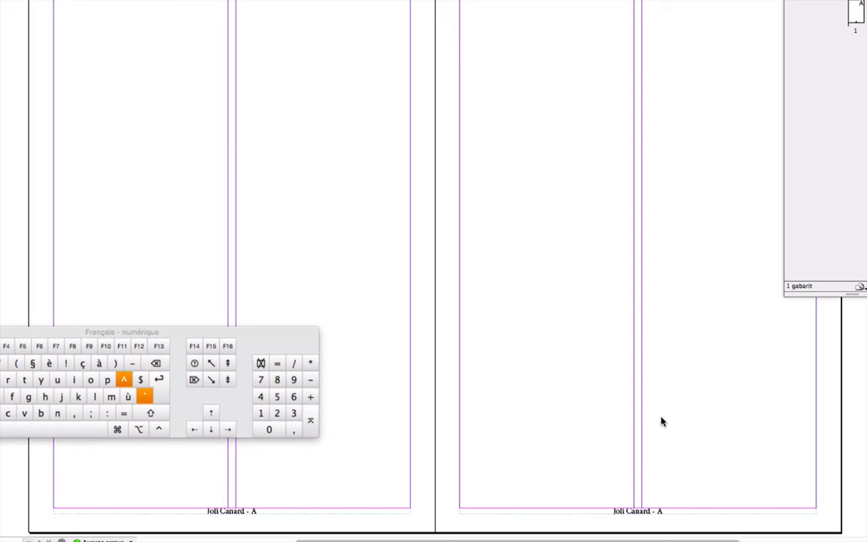
key(super+a)
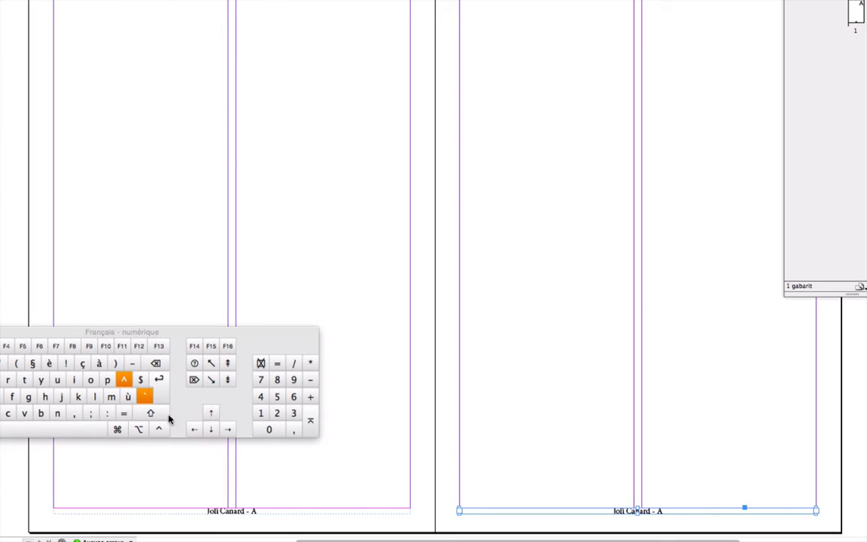
drag(163, 333, 298, 331)
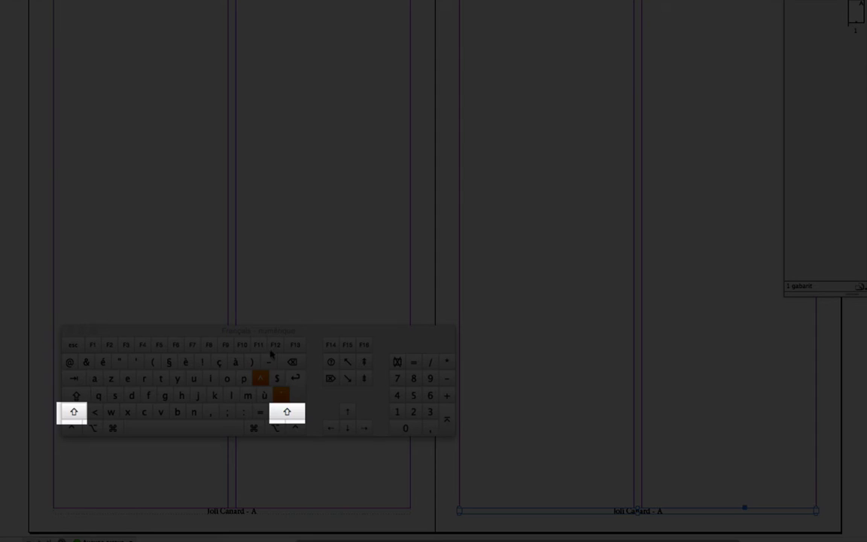
key(shift)
shift+click(326, 511)
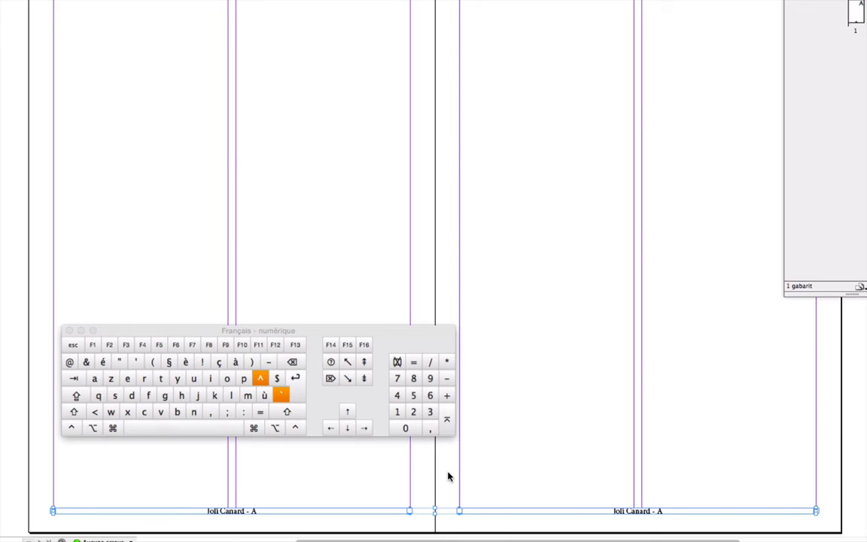
key(Down)
key(Down)
key(Down)
key(Down)
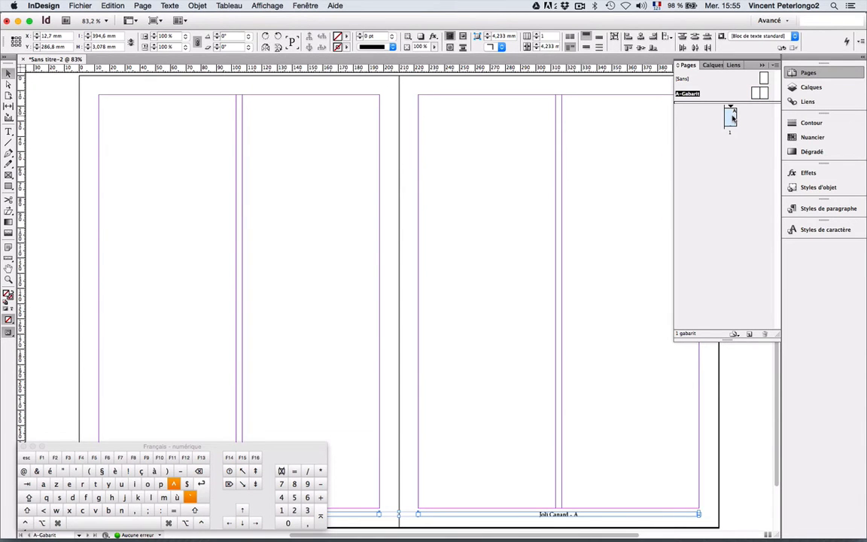
- Open document page 1 and move the on-screen keyboard away to inspect the page's footer
double_click(731, 115)
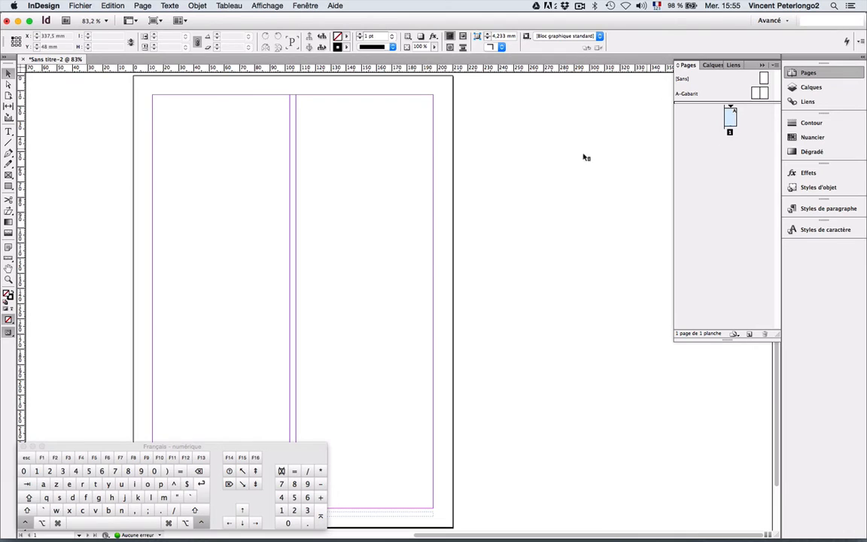
key(Caps_Lock)
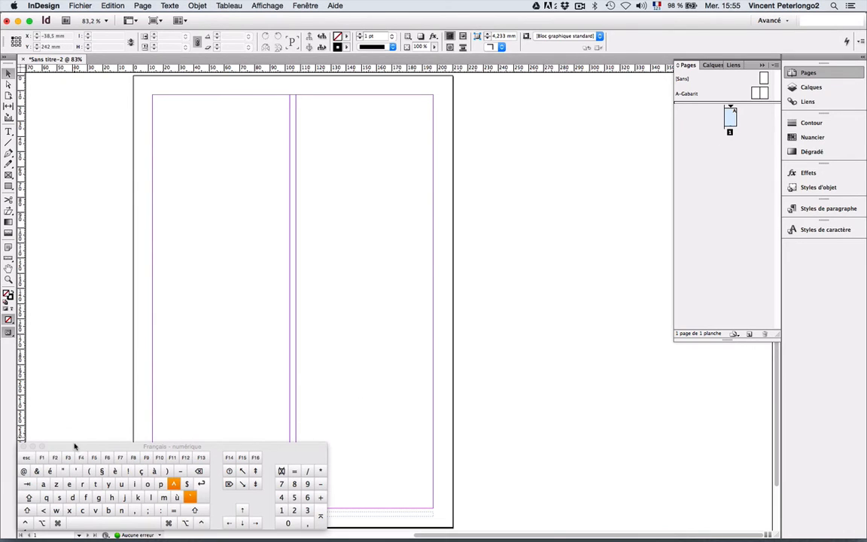
drag(75, 446, 558, 448)
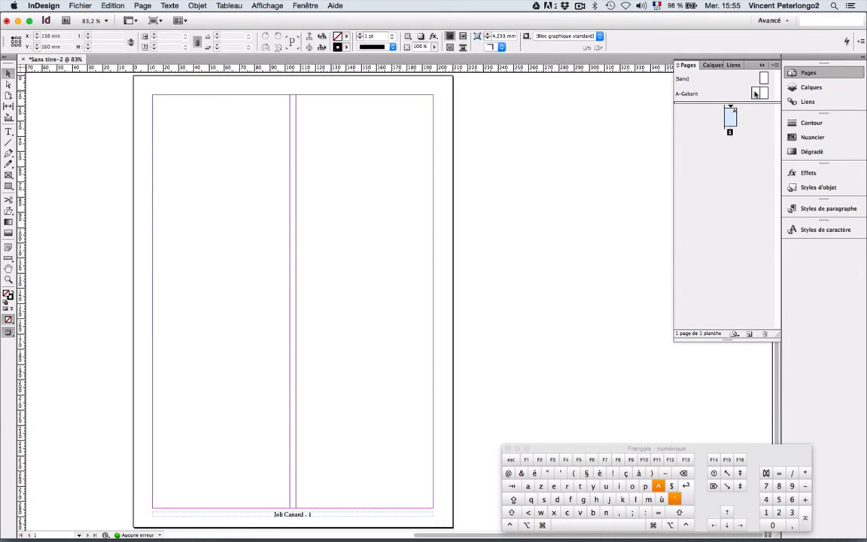
- Add pages 2 and 3 to the document from the A-Gabarit master as a facing spread
drag(756, 93, 745, 111)
drag(745, 111, 719, 158)
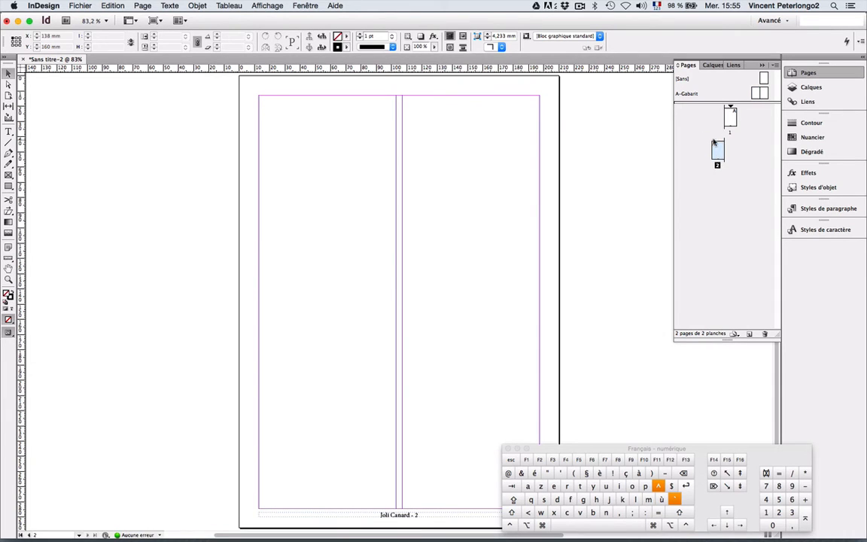
drag(758, 90, 734, 155)
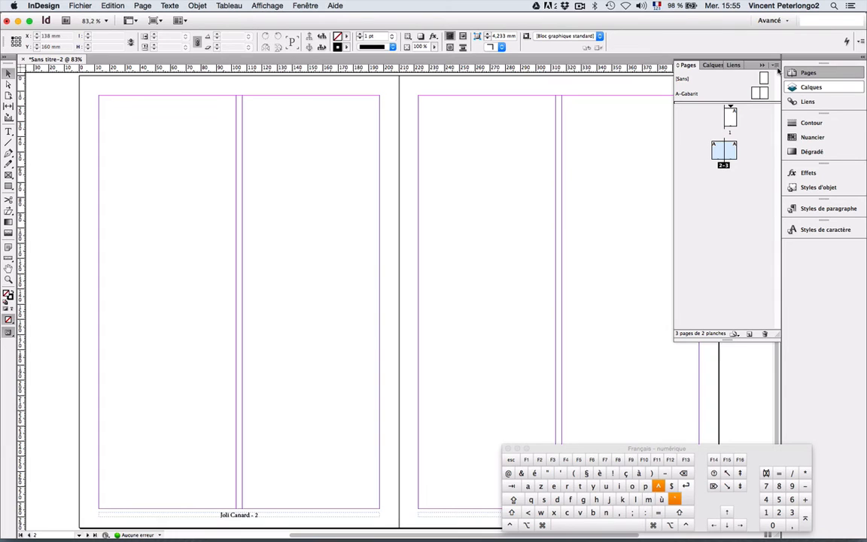
- Insert 10 pages after page 3, based on the A-Gabarit master
click(776, 67)
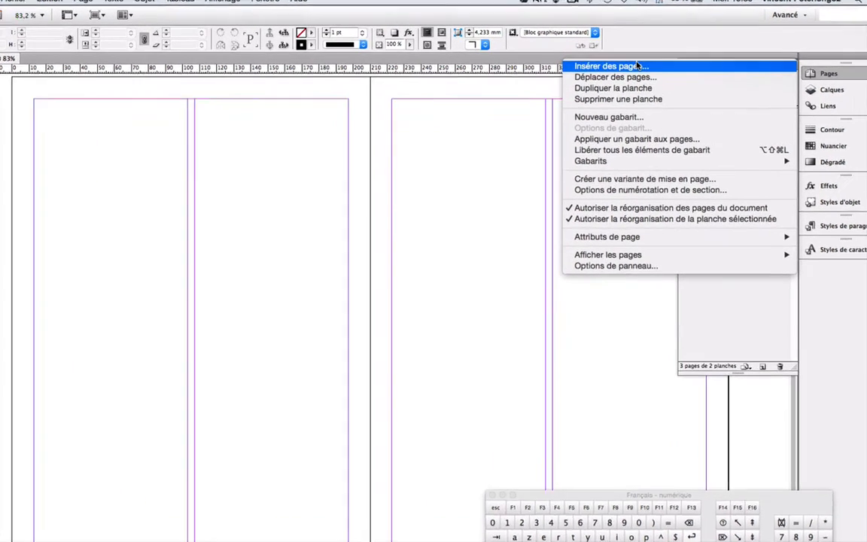
click(636, 67)
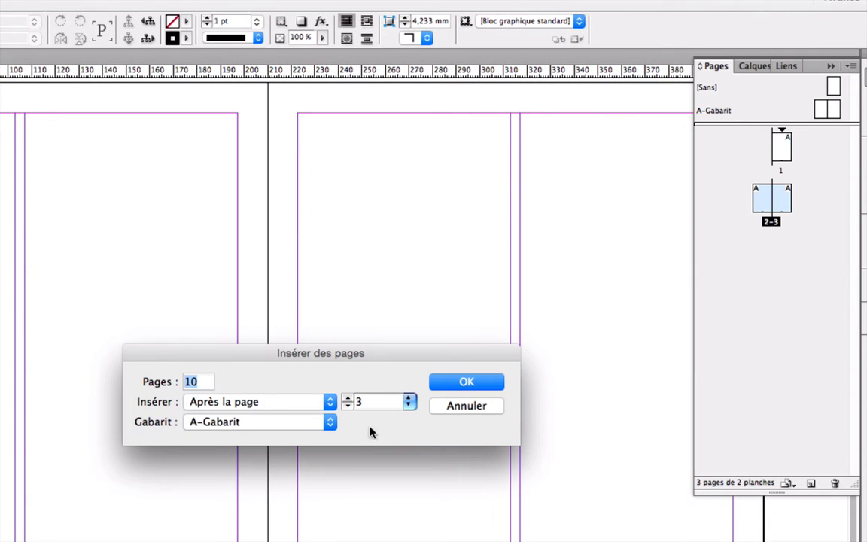
click(444, 381)
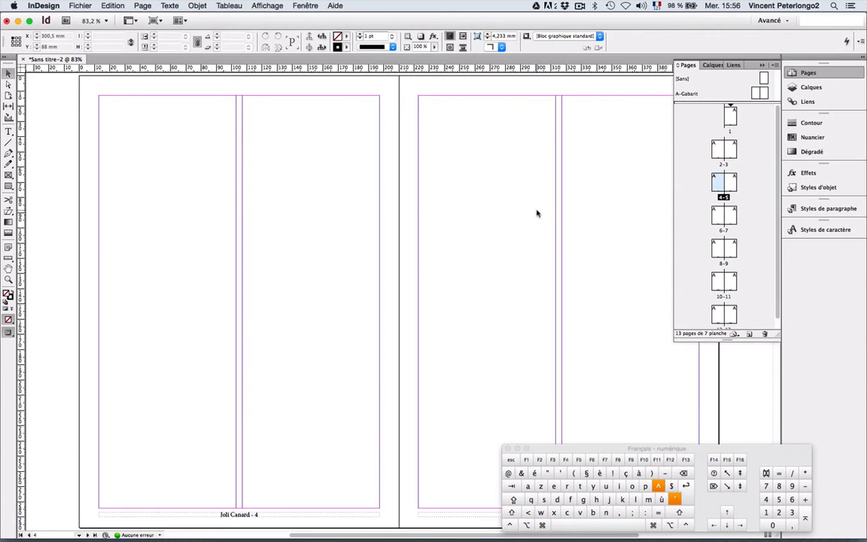
- Open pages 9, 10 and 13 in turn to check the page numbers in their footers
double_click(722, 248)
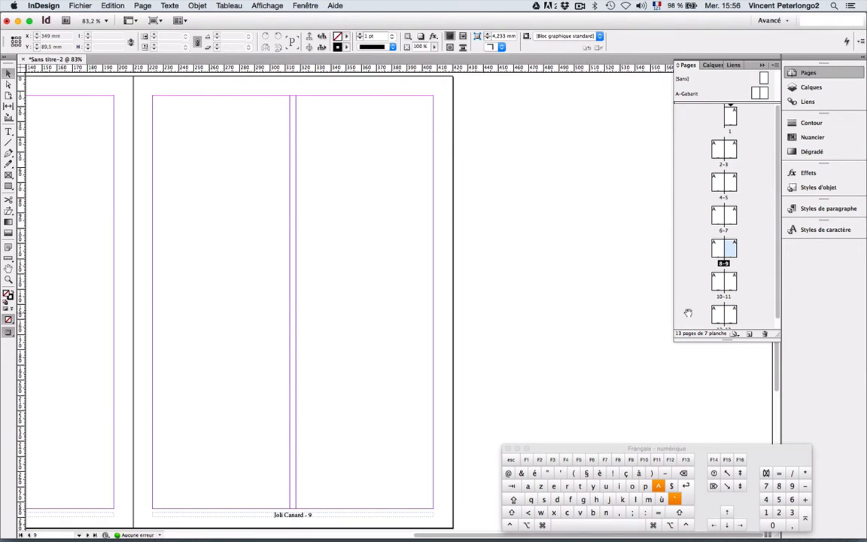
double_click(720, 282)
double_click(731, 312)
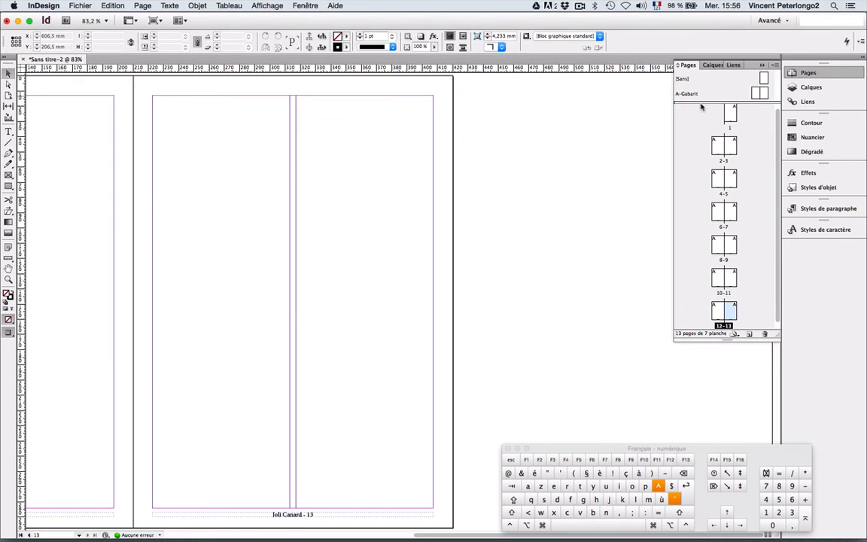
- Enlarge the masters list area and create a two-page A4 master with prefix B, named Black, based on no other master
drag(700, 103, 699, 130)
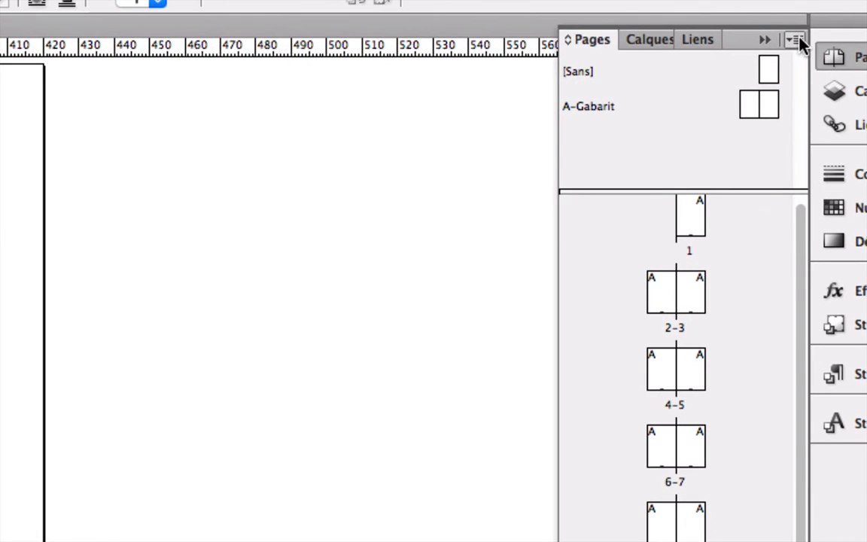
click(795, 41)
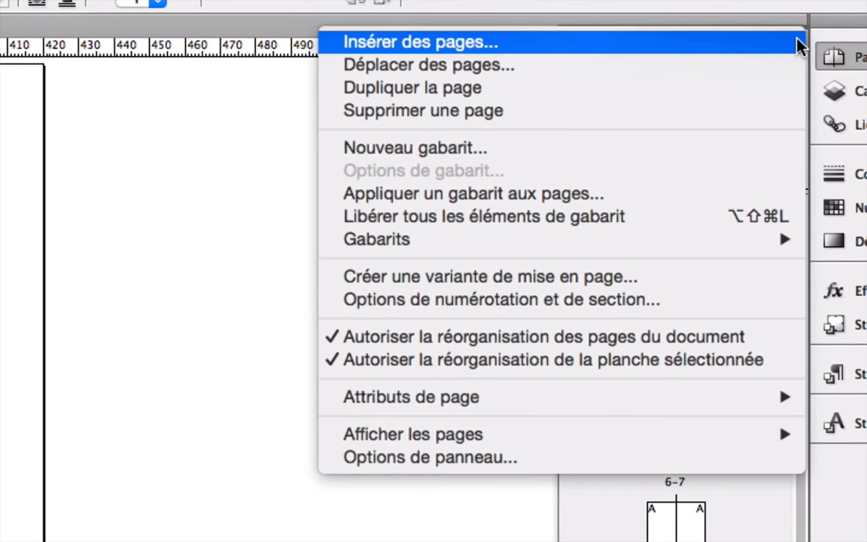
click(612, 150)
drag(400, 322, 301, 320)
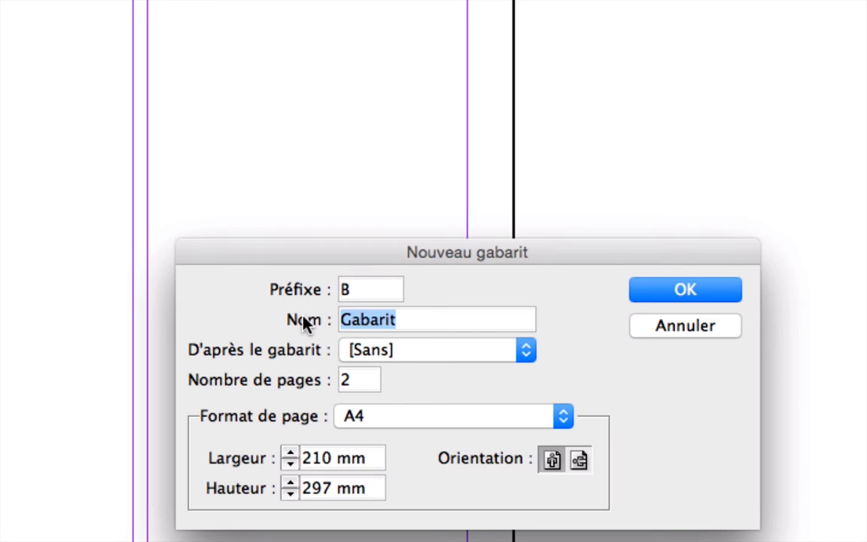
text(Black)
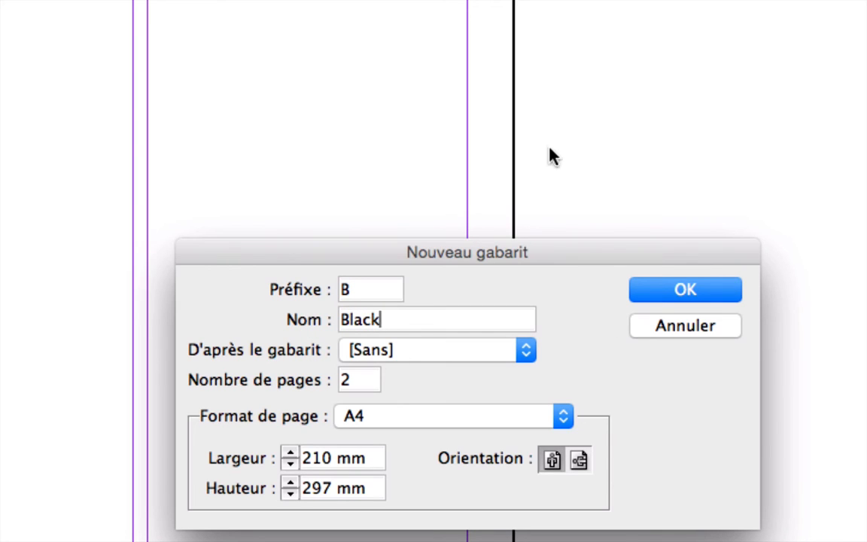
click(688, 298)
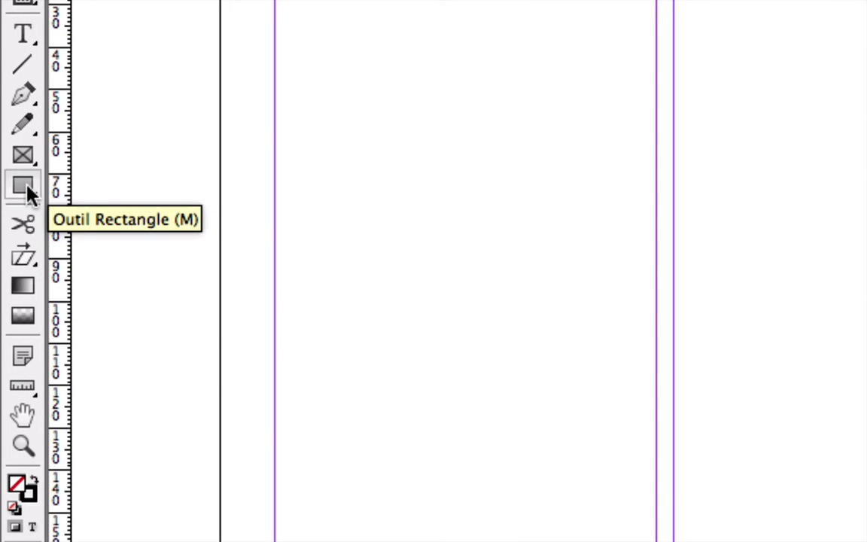
- Cover each B-Black master page with a 210 x 297 mm rectangle that has a black fill and no stroke
click(29, 193)
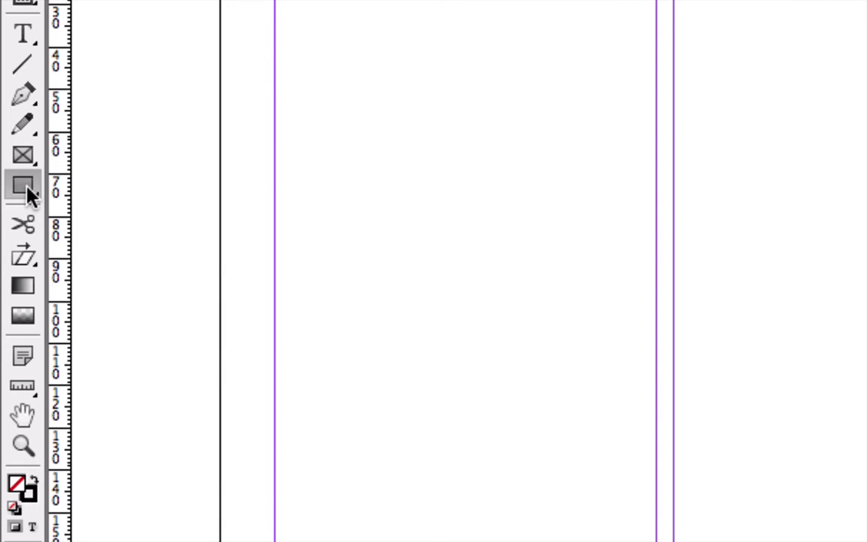
click(33, 479)
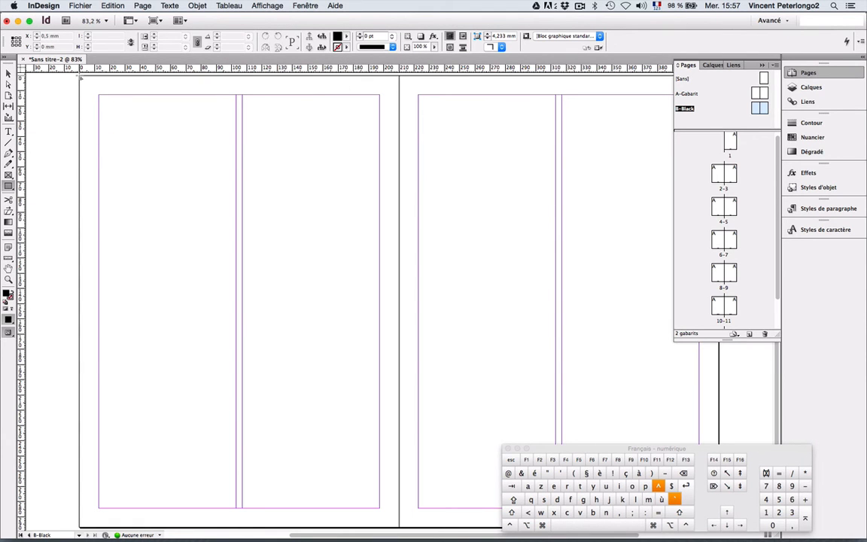
drag(80, 76, 399, 527)
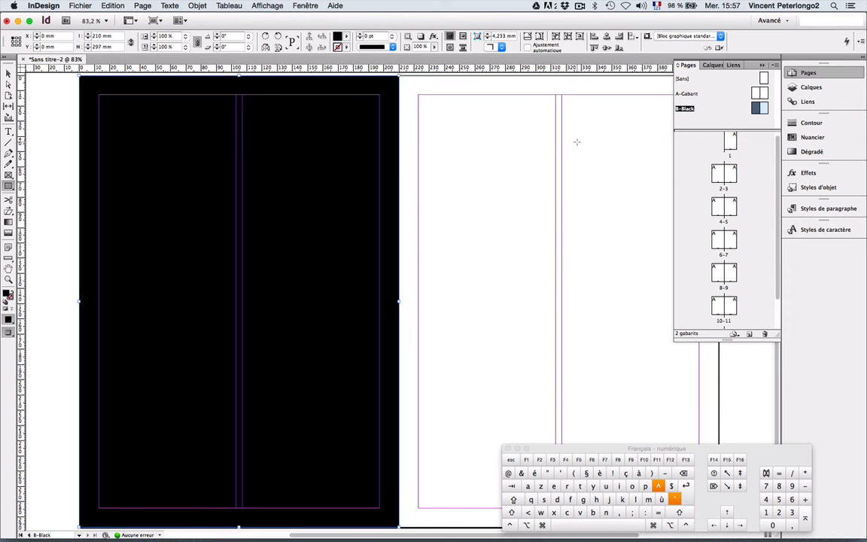
key(super+0)
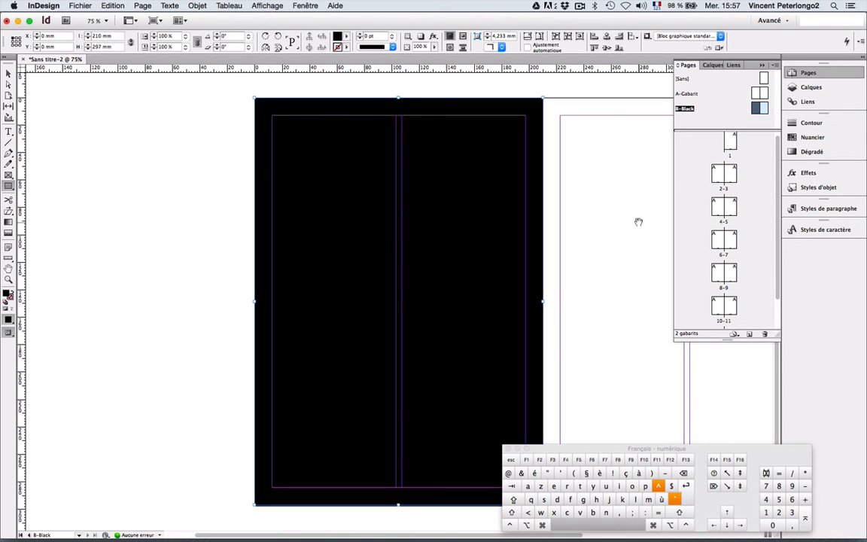
drag(638, 221, 401, 217)
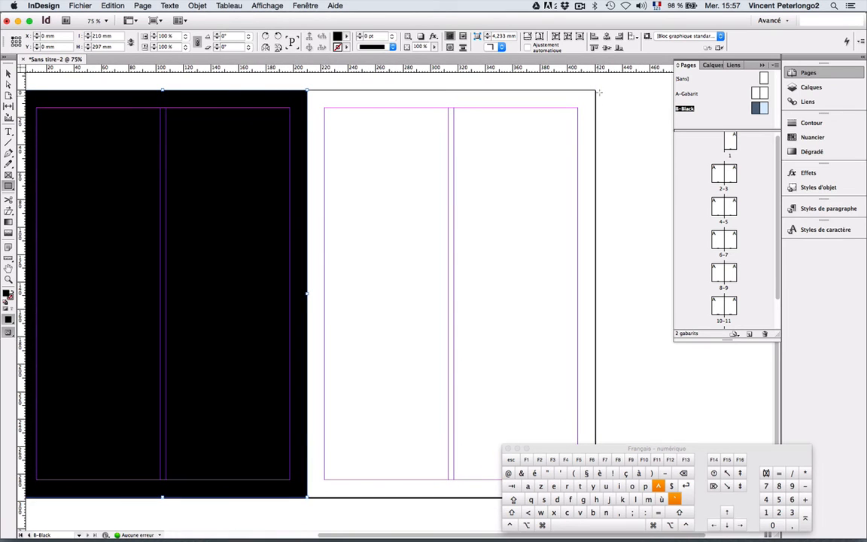
mouse_move(597, 91)
mouse_down()
mouse_move(508, 187)
mouse_move(352, 418)
mouse_move(325, 489)
mouse_move(308, 499)
mouse_up()
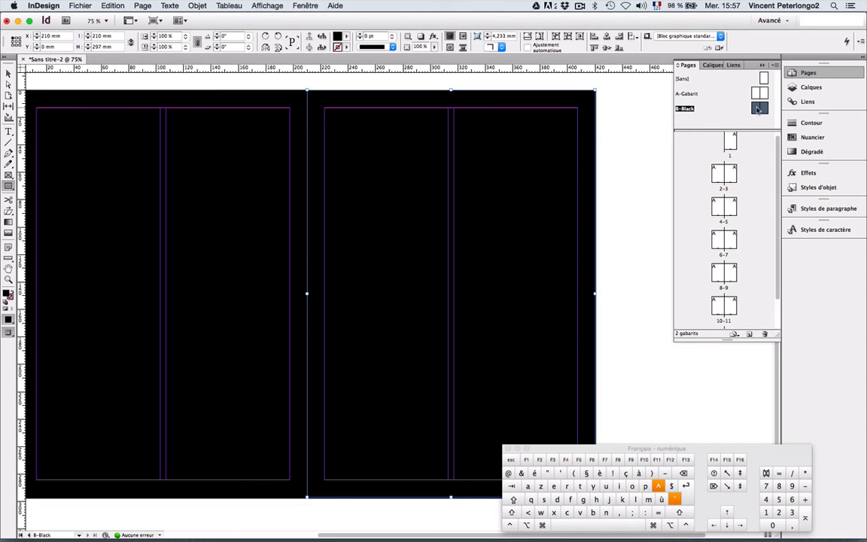
click(630, 195)
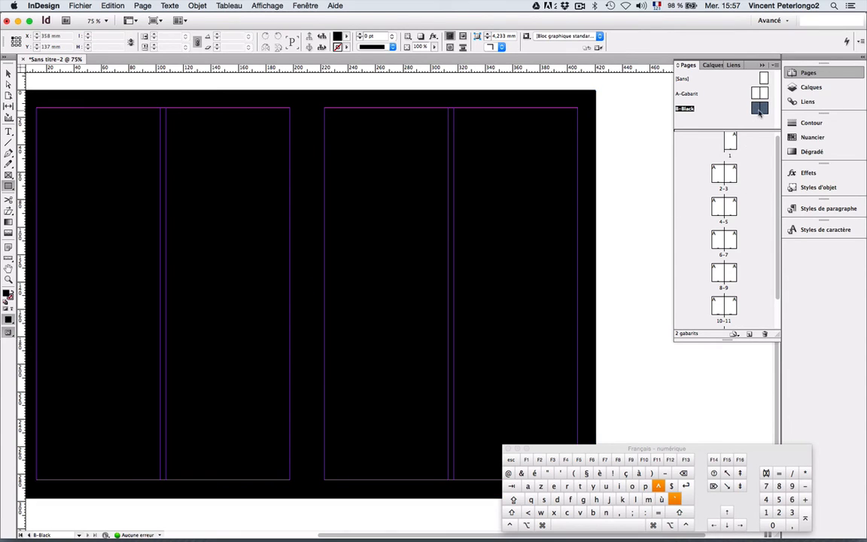
- Apply the B-Black master to pages 3 and 4, and insert a new B-Black spread as pages 6-7
click(8, 72)
drag(760, 108, 730, 174)
drag(686, 108, 719, 206)
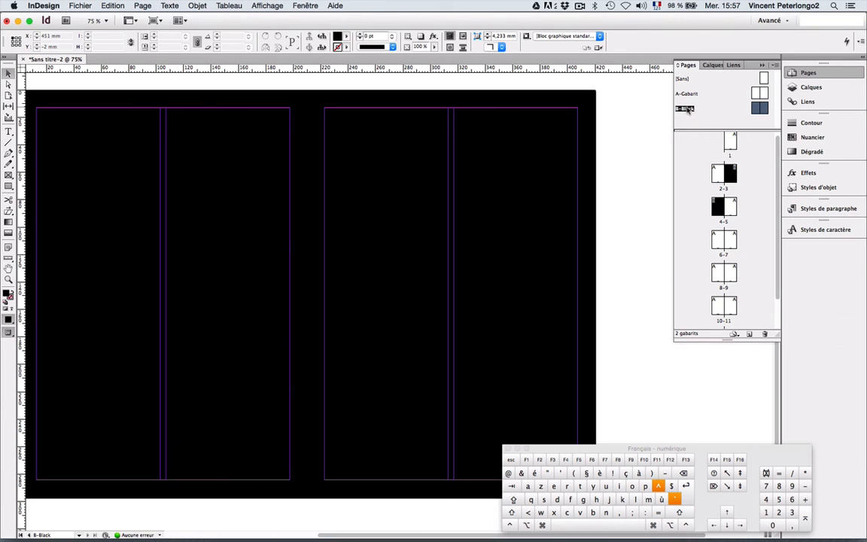
drag(686, 109, 702, 253)
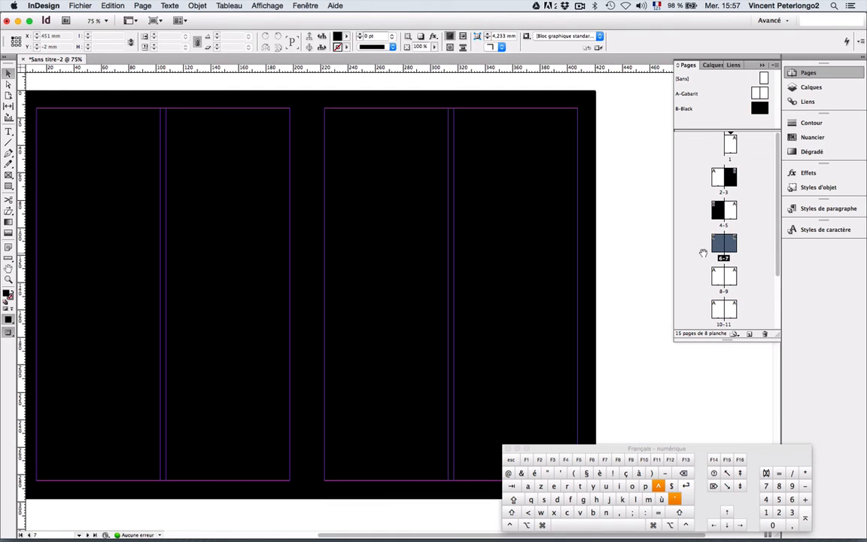
click(753, 263)
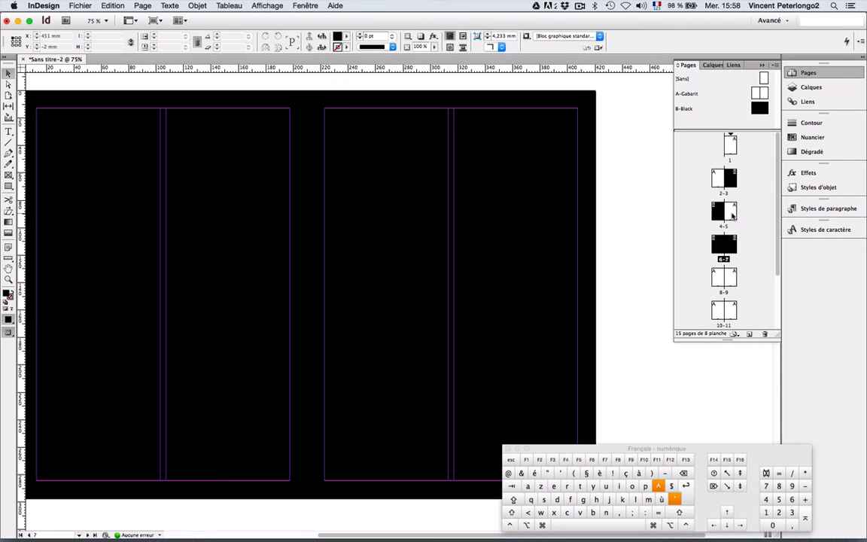
- Move page 5 in front of page 2, and delete the black page that takes its place as page 5
drag(732, 215, 709, 182)
drag(709, 182, 709, 182)
click(753, 213)
click(734, 214)
drag(742, 210, 764, 332)
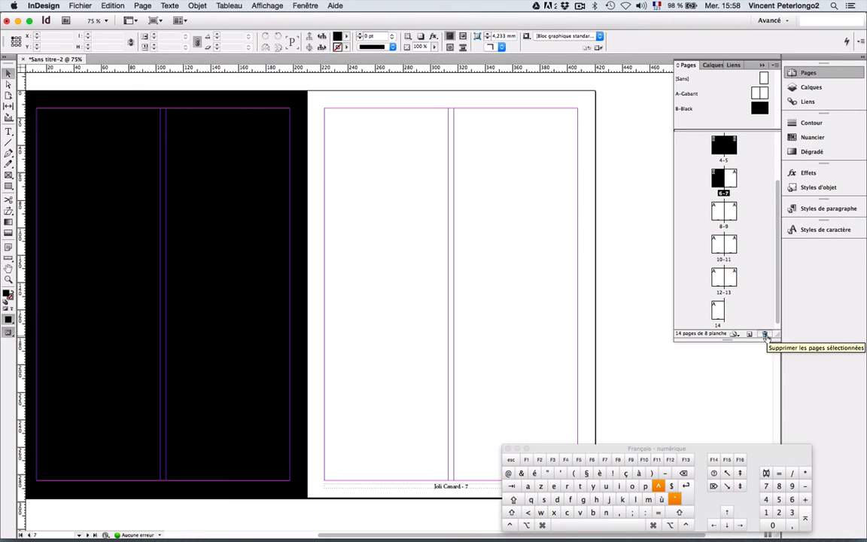
- Select pages 2 through 14 and delete them, keeping only page 1
drag(782, 286, 779, 255)
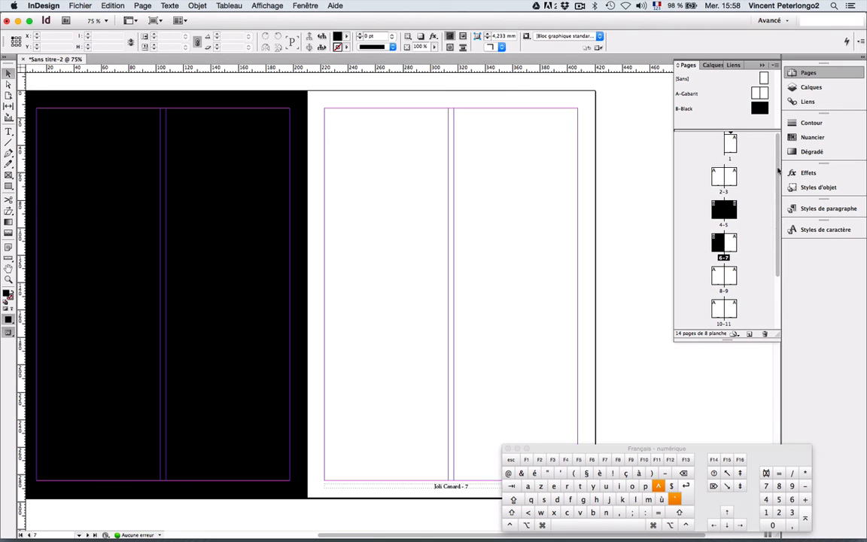
click(718, 179)
drag(718, 183, 711, 309)
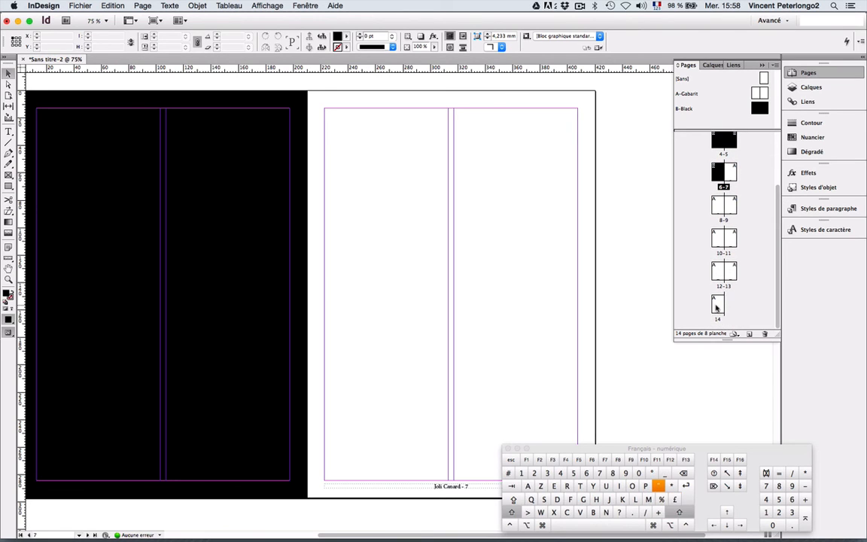
shift+click(717, 305)
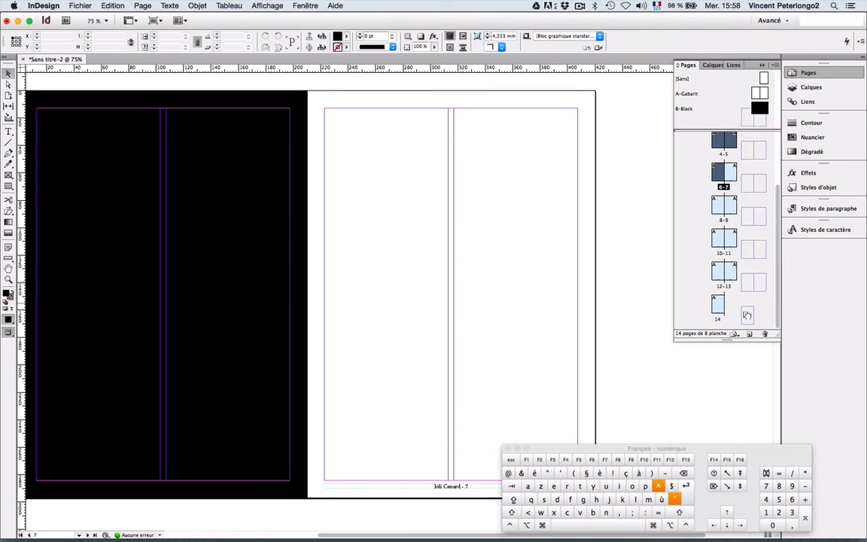
drag(716, 306, 764, 335)
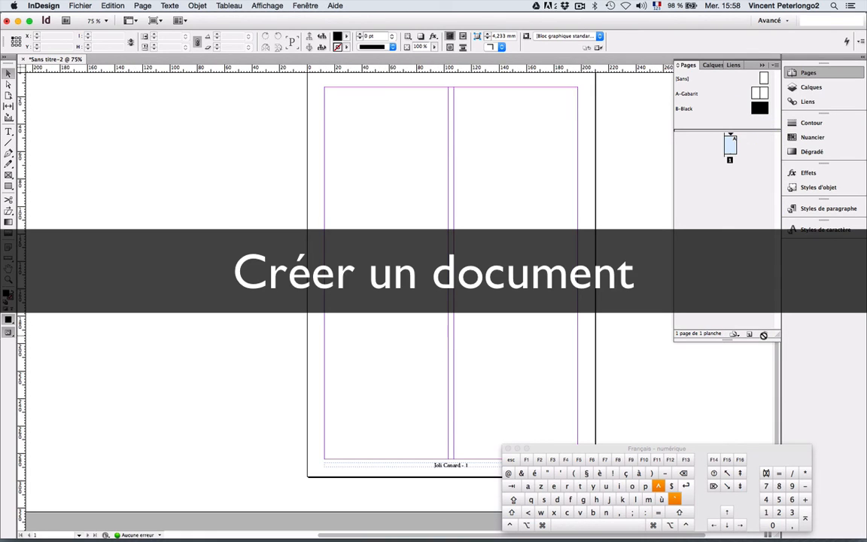